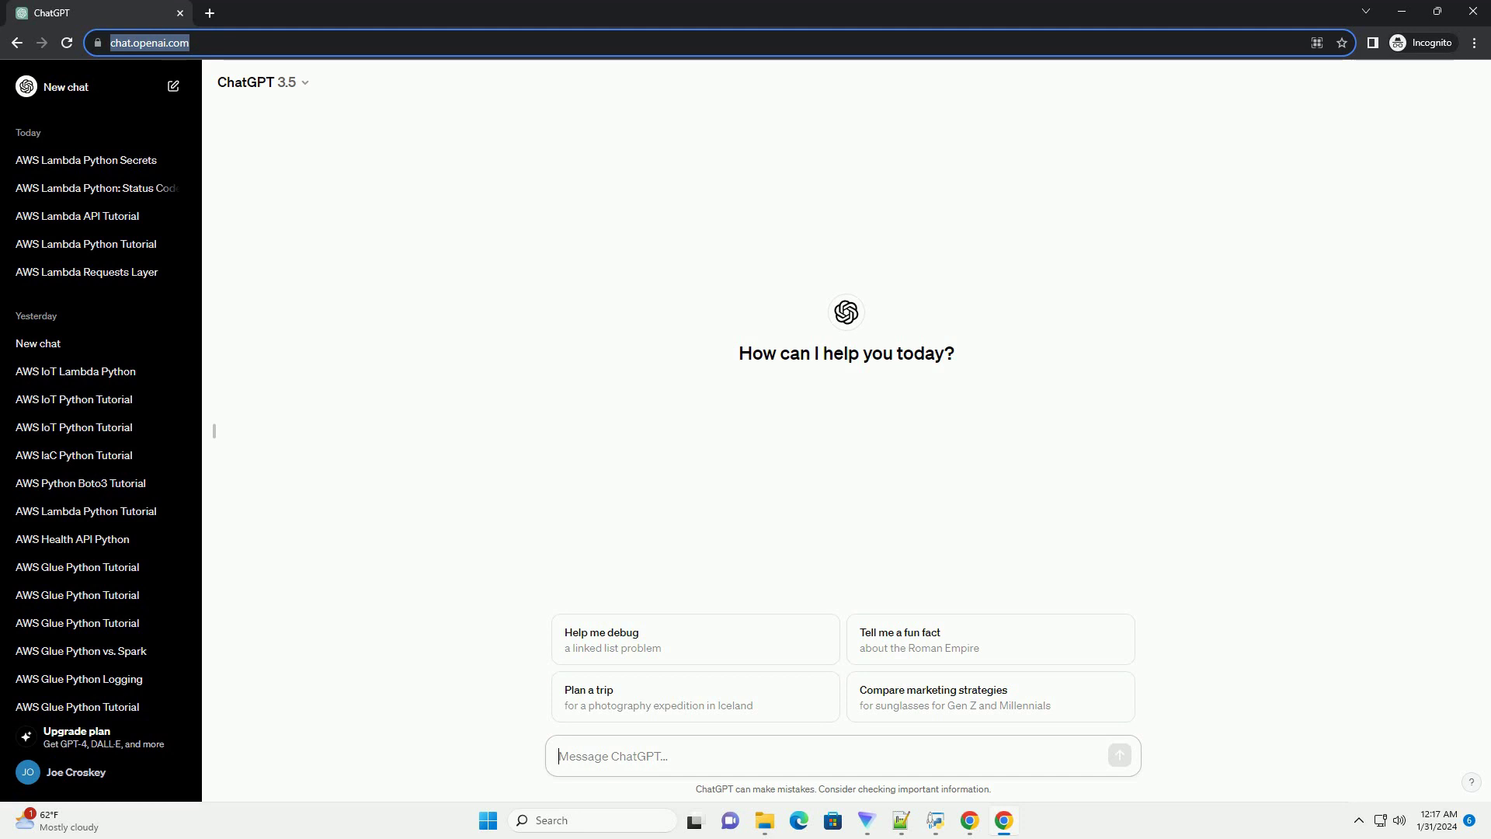
text(write an informative tutorial about aws lambda python unit test with code example)
- Send the prompt requesting a tutorial on unit testing AWS Lambda Python functions
key(Return)
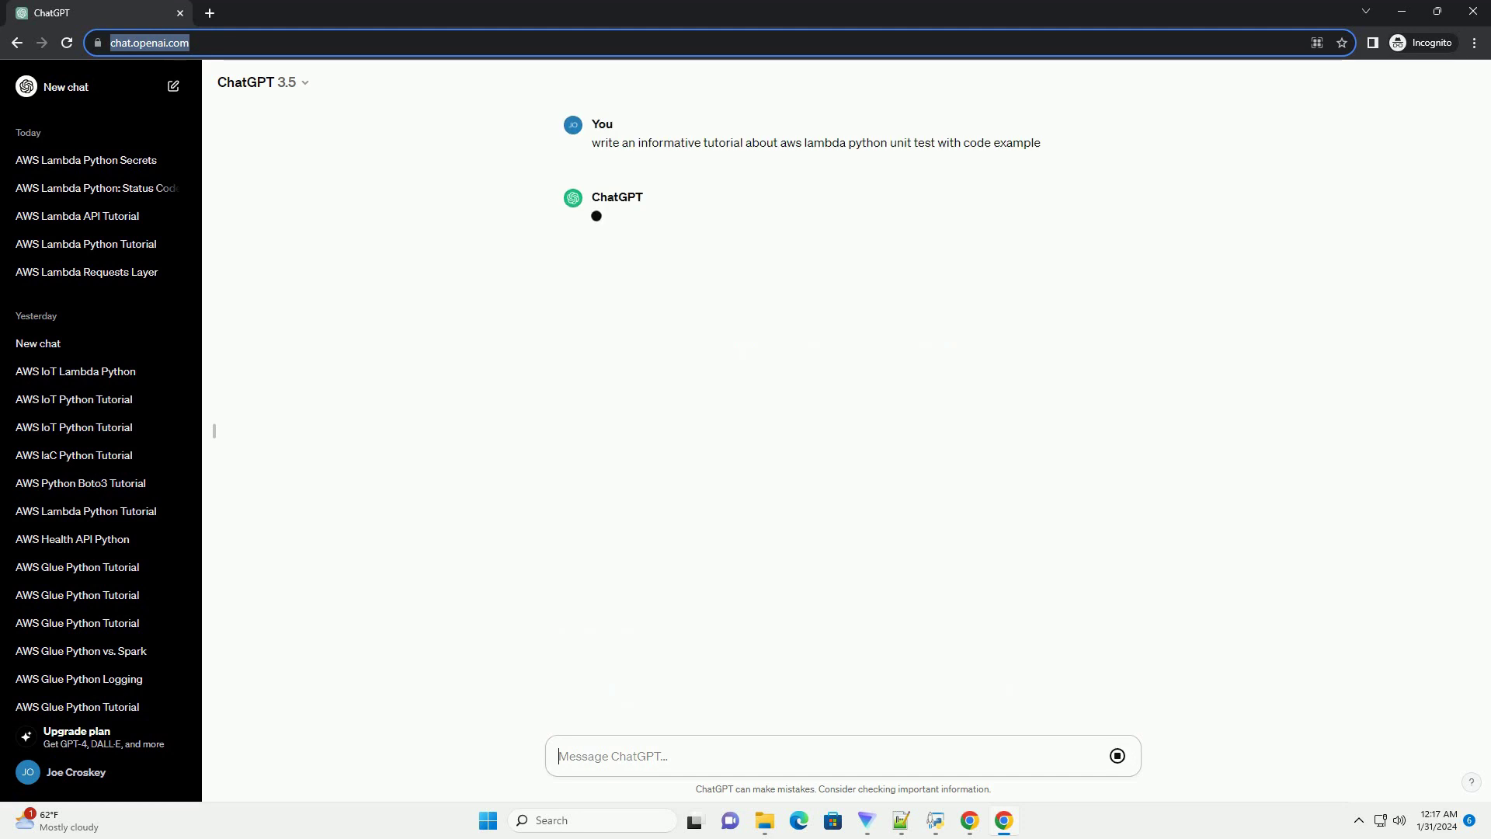